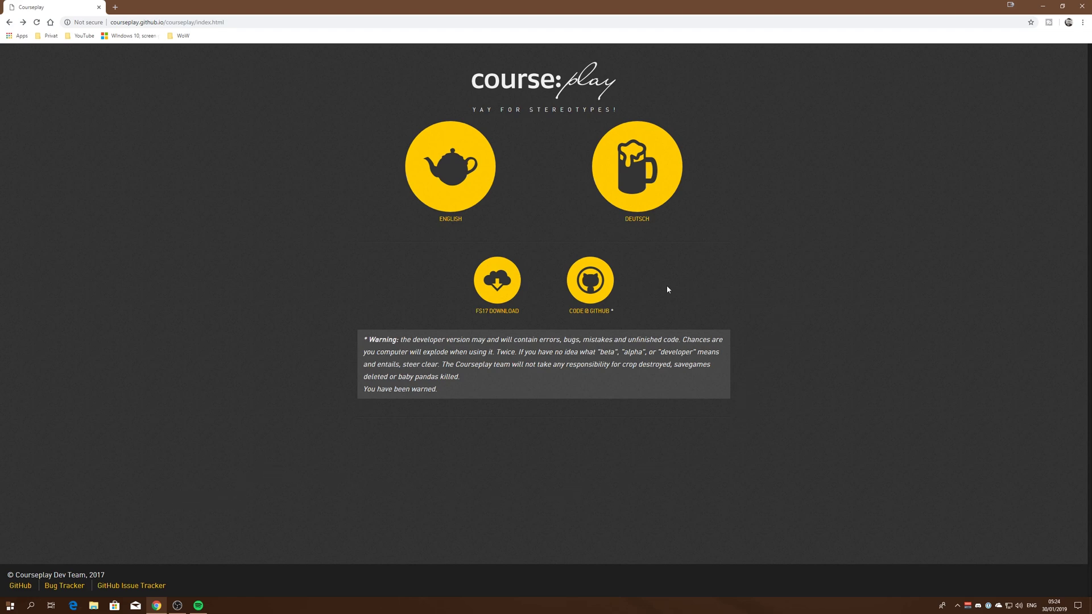
Download the Courseplay GitHub repository as courseplay-master.zip using 'Clone or download'
left_click(597, 286)
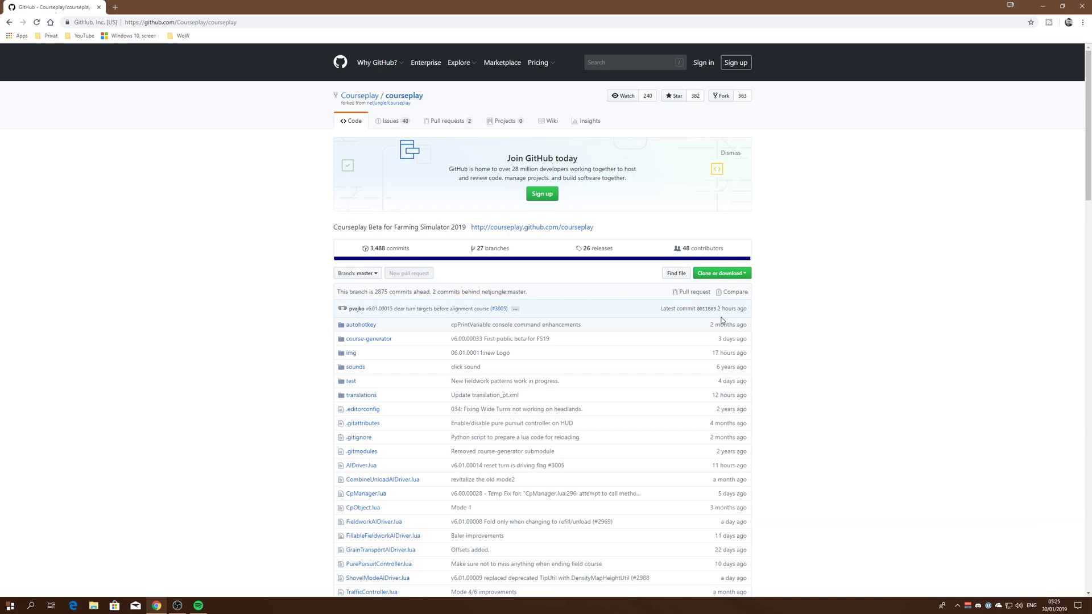
left_click(738, 275)
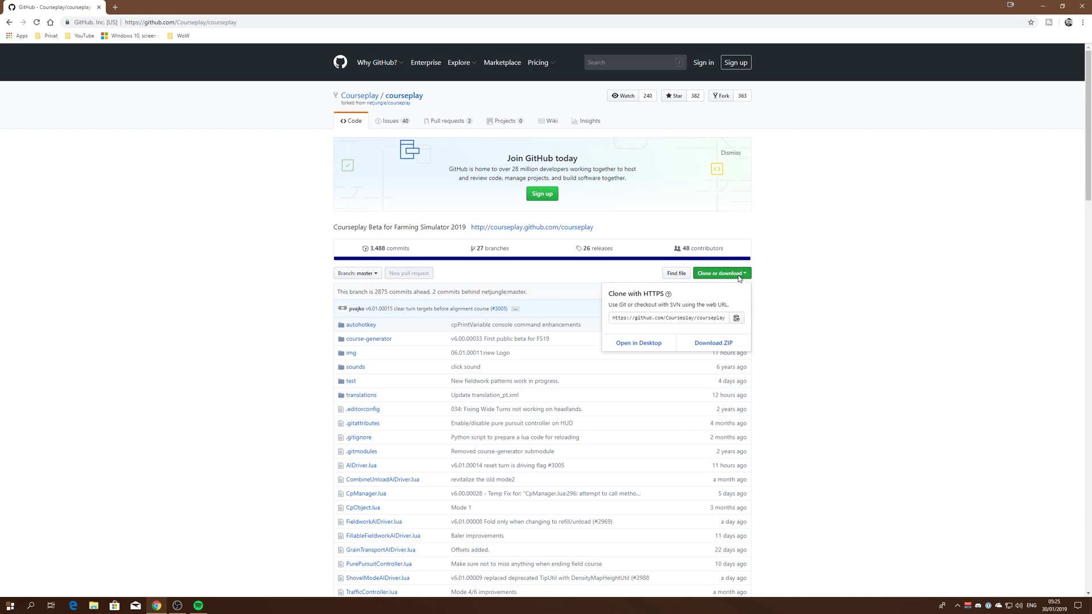
left_click(725, 342)
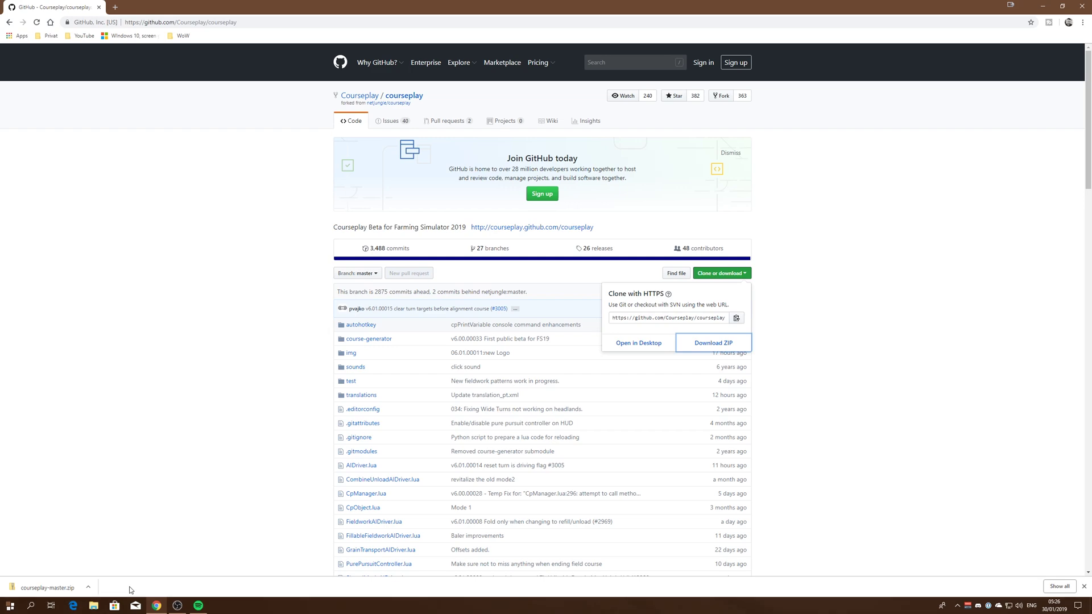
Extract courseplay-master.zip from Downloads into the suggested courseplay-master folder
left_click(95, 606)
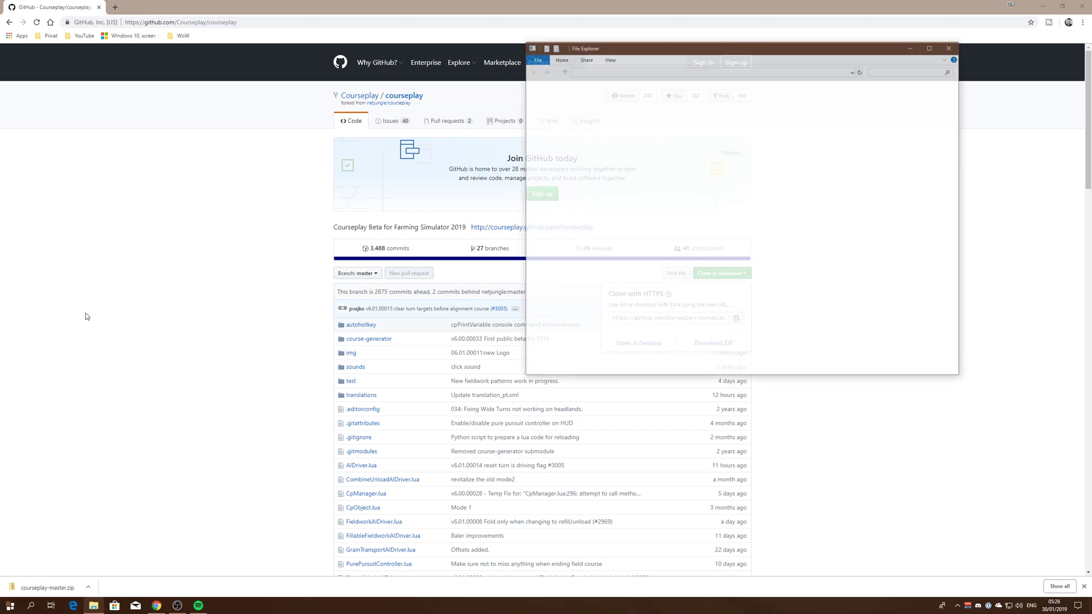
left_click(560, 111)
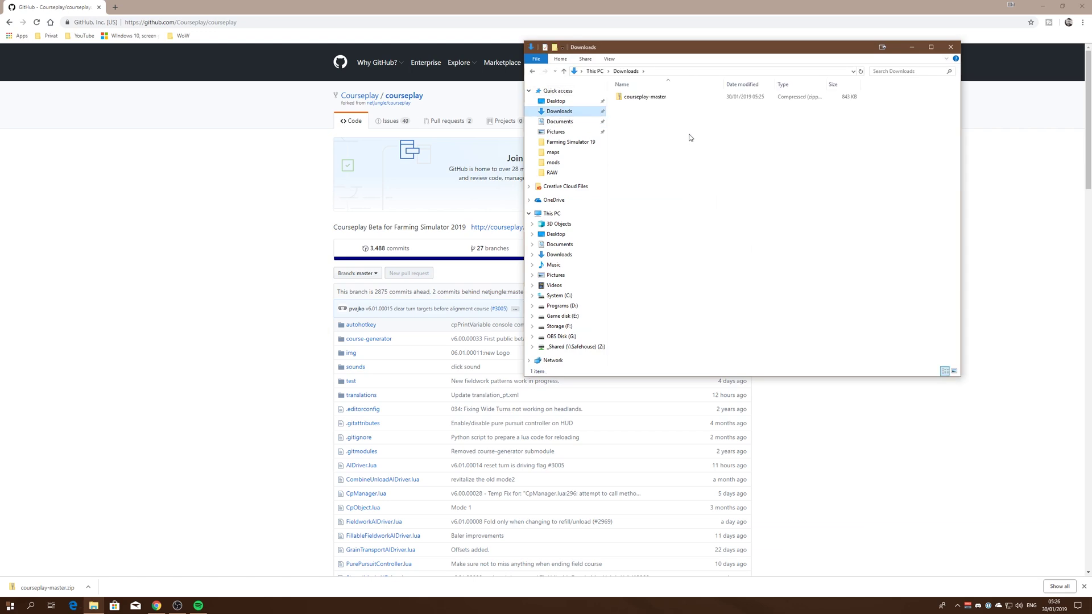
left_click(666, 98)
right_click(666, 97)
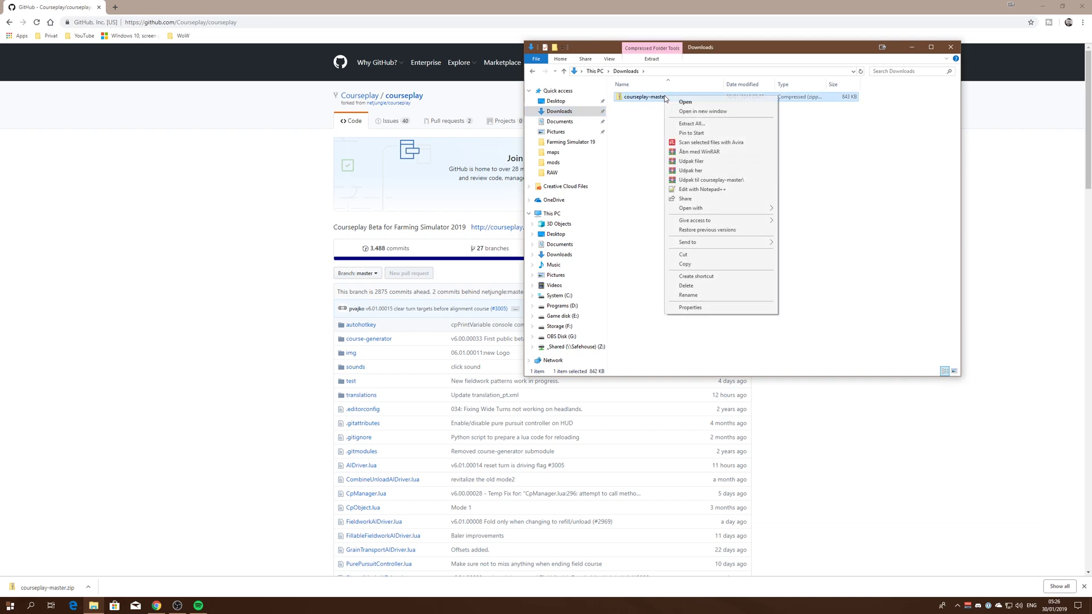
left_click(713, 124)
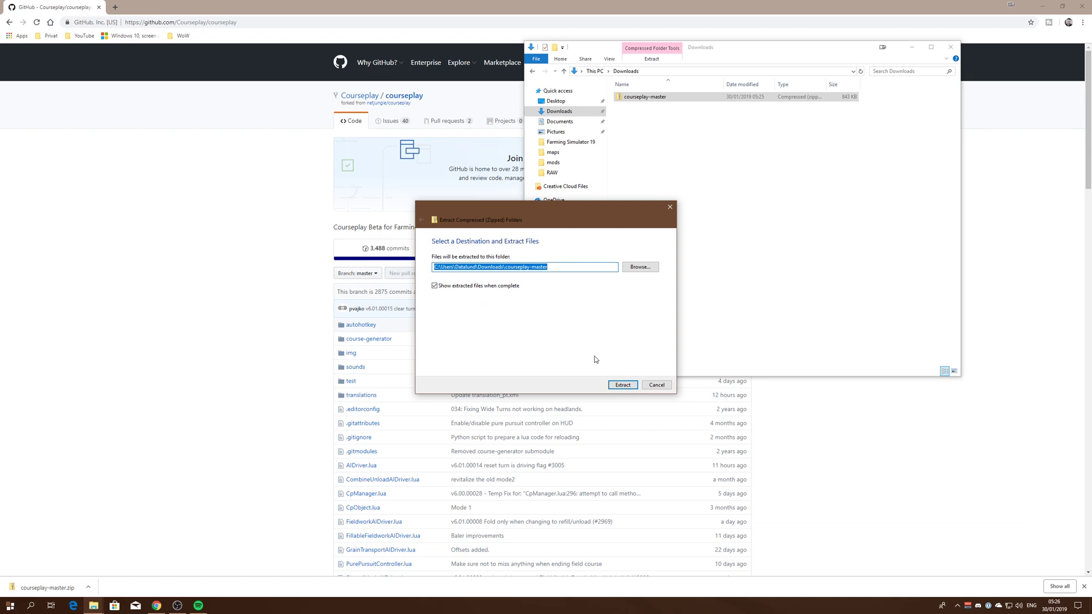
left_click(623, 386)
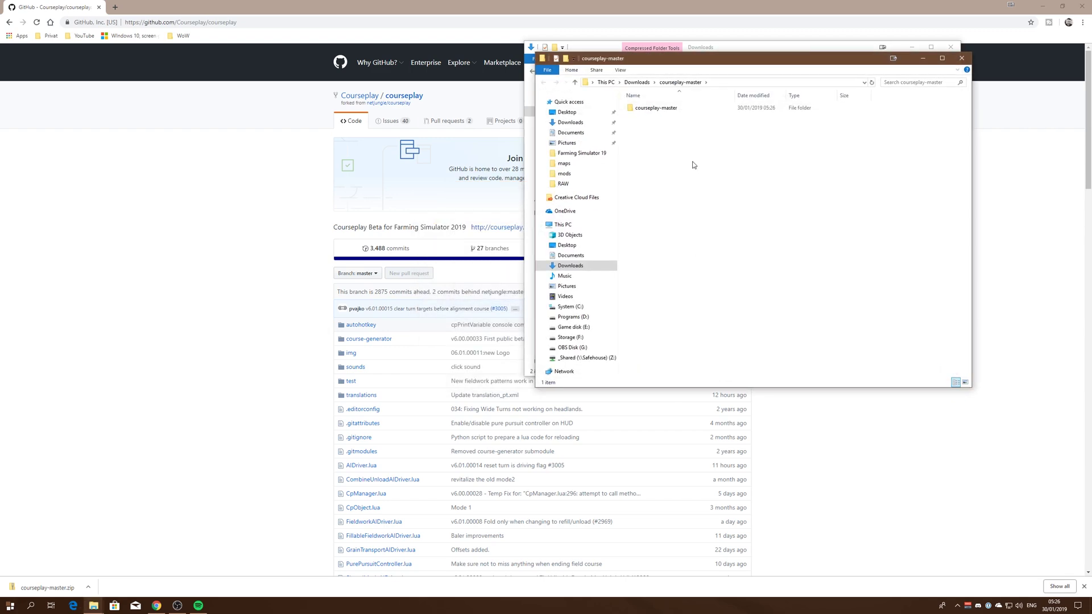
Compress all files in the inner courseplay-master folder into a zip named FS19_Courseplay
double_click(655, 108)
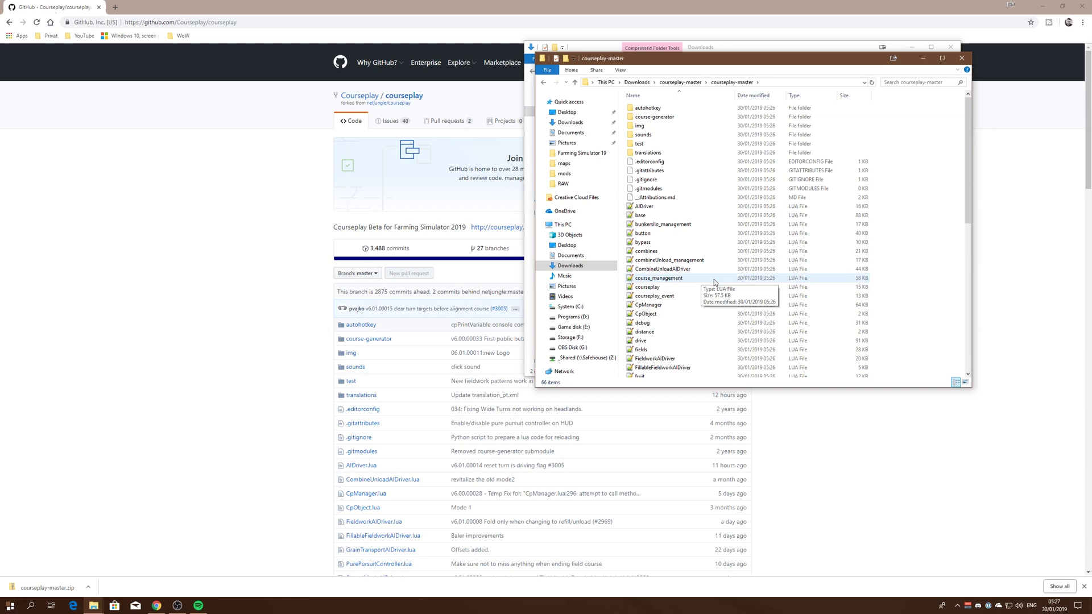
key("ctrl+a")
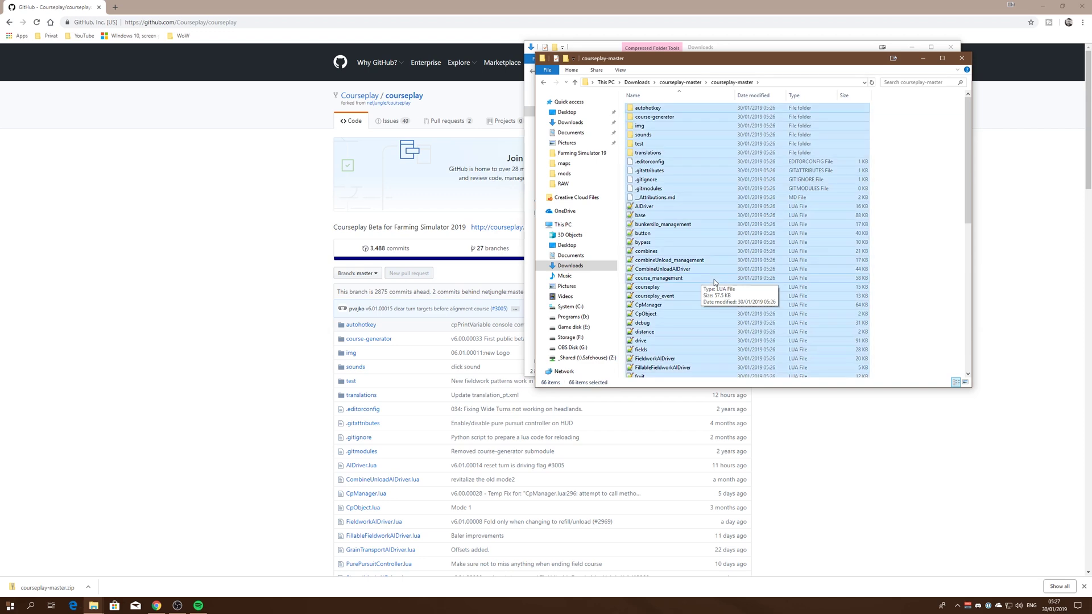
left_click_drag(678, 177, 670, 196)
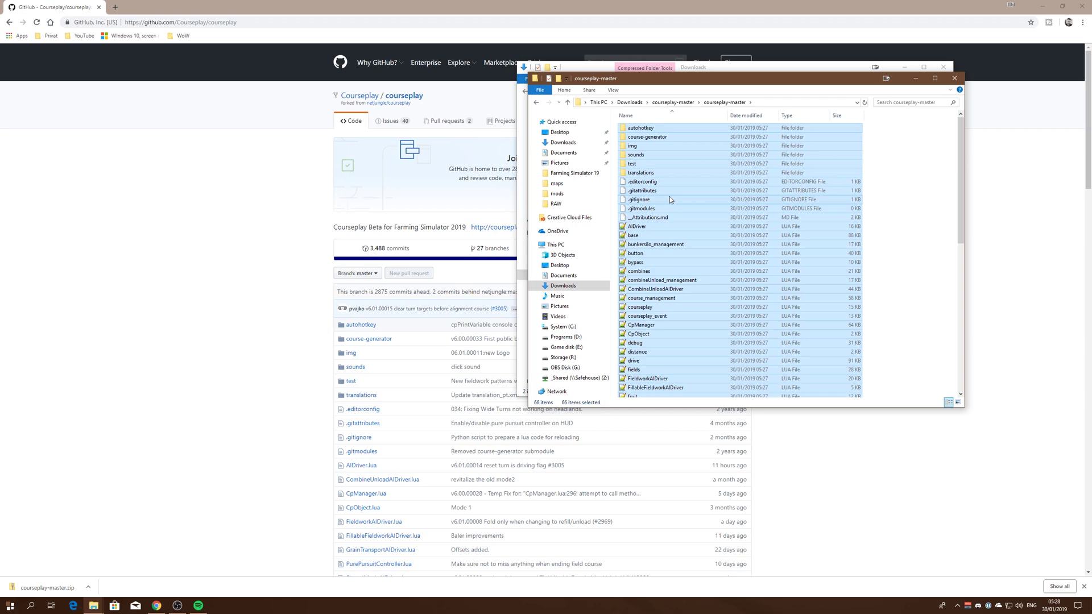
right_click(651, 310)
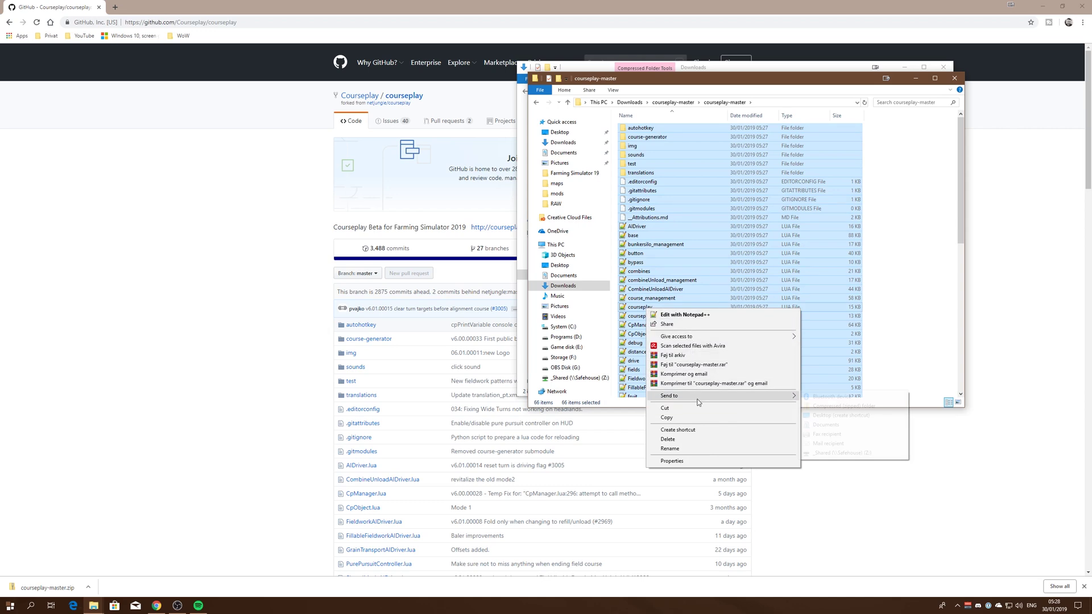
mouse_move(669, 396)
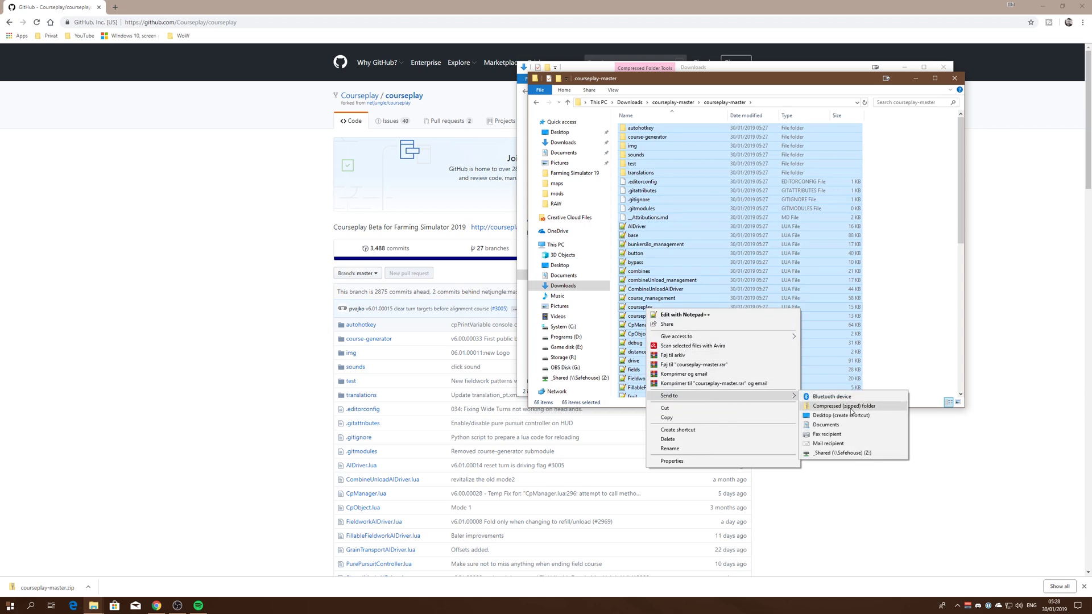
left_click(850, 406)
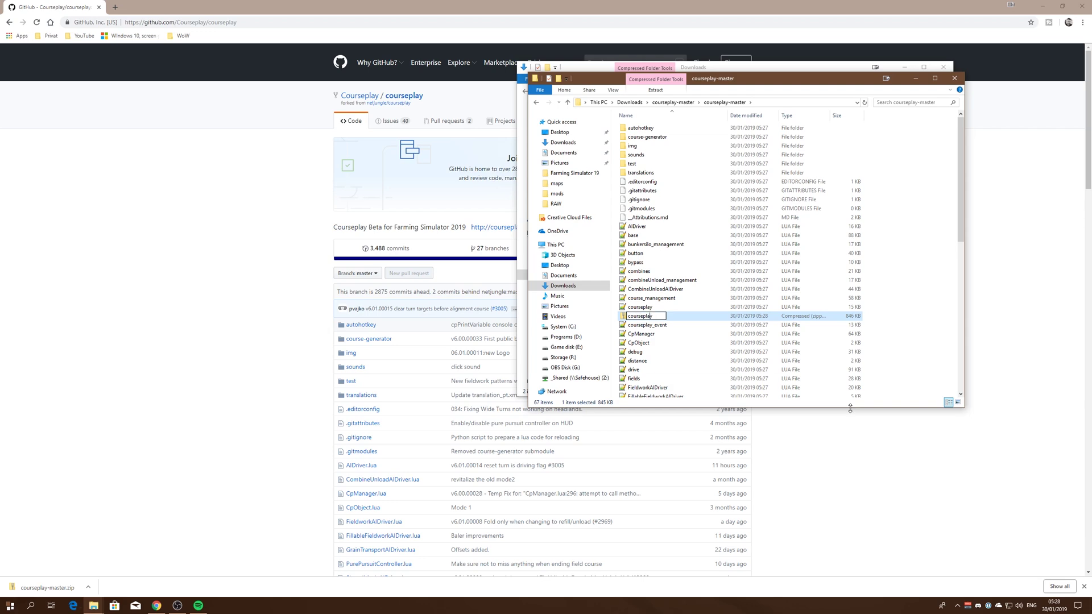
type("FS")
type("19")
type("_")
key("Delete")
type("C")
key("Return")
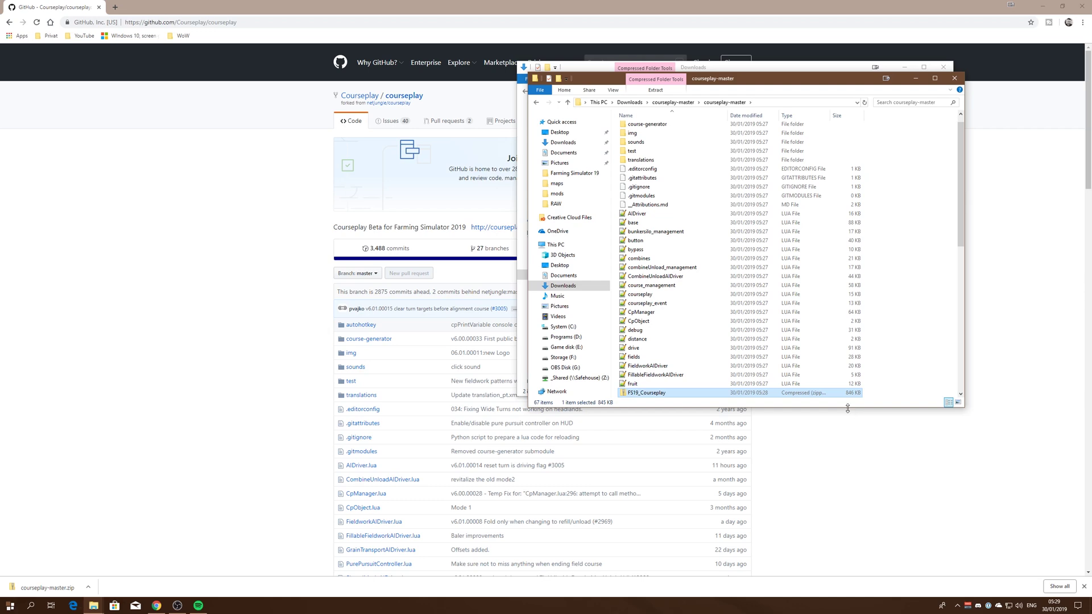
Move FS19_Courseplay.zip into Documents\My Games\FarmingSimulator2019\mods
right_click(680, 393)
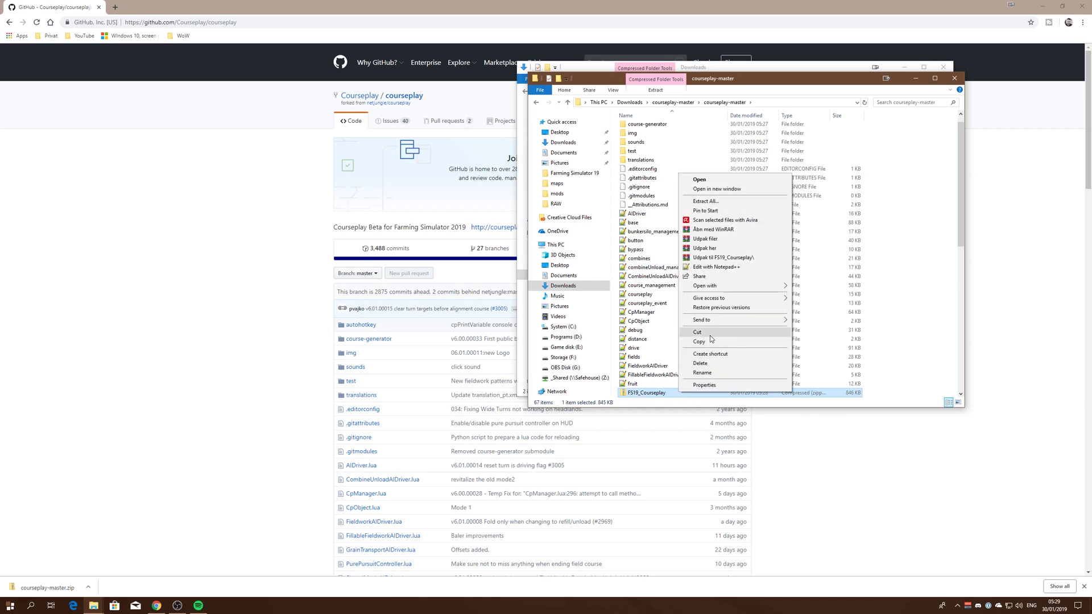
left_click(710, 340)
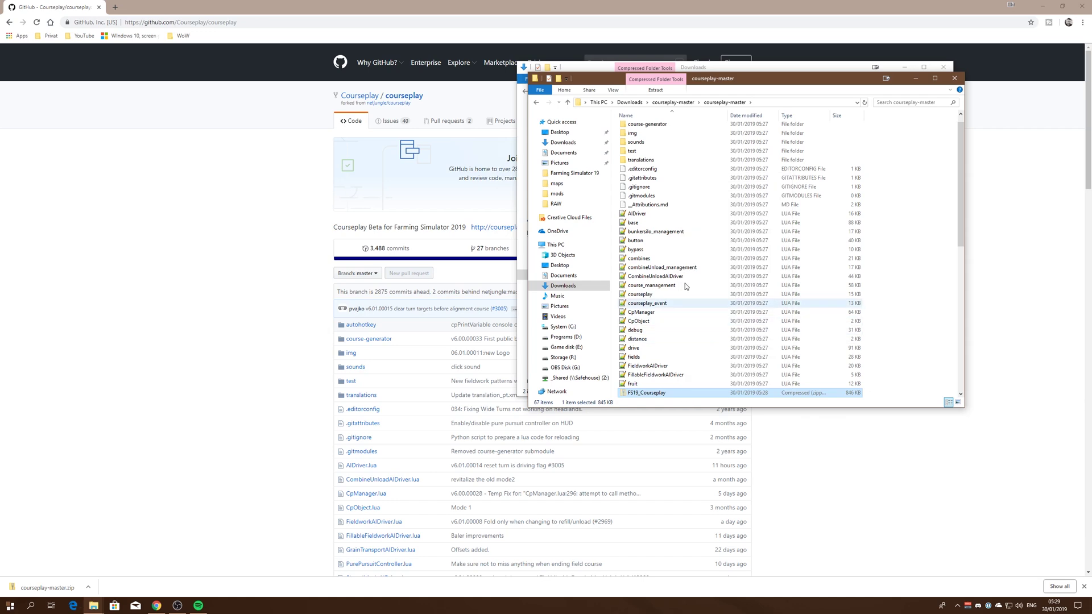
left_click(563, 153)
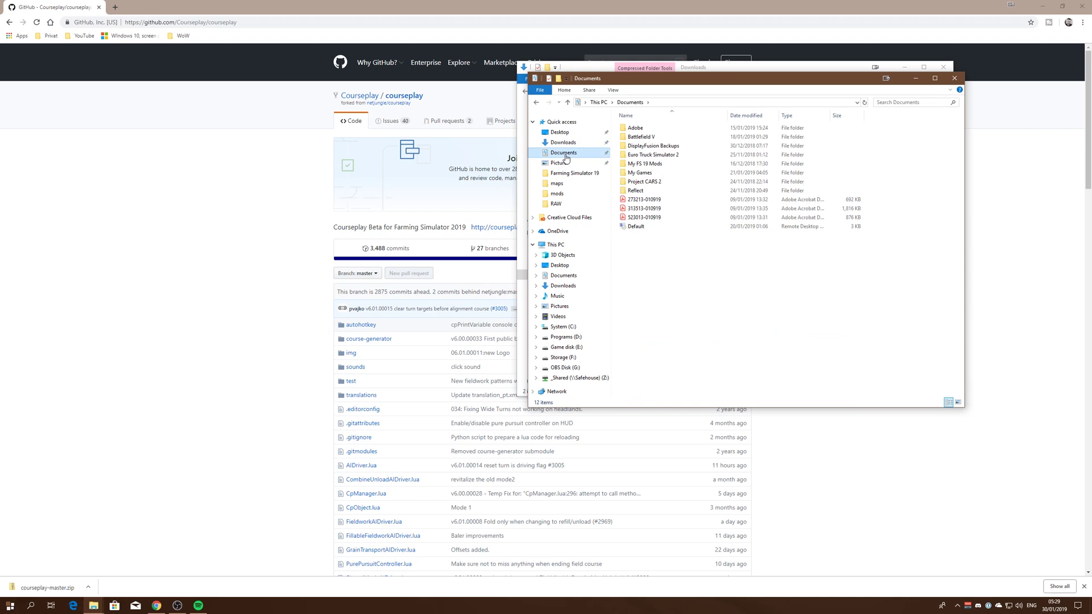
double_click(647, 174)
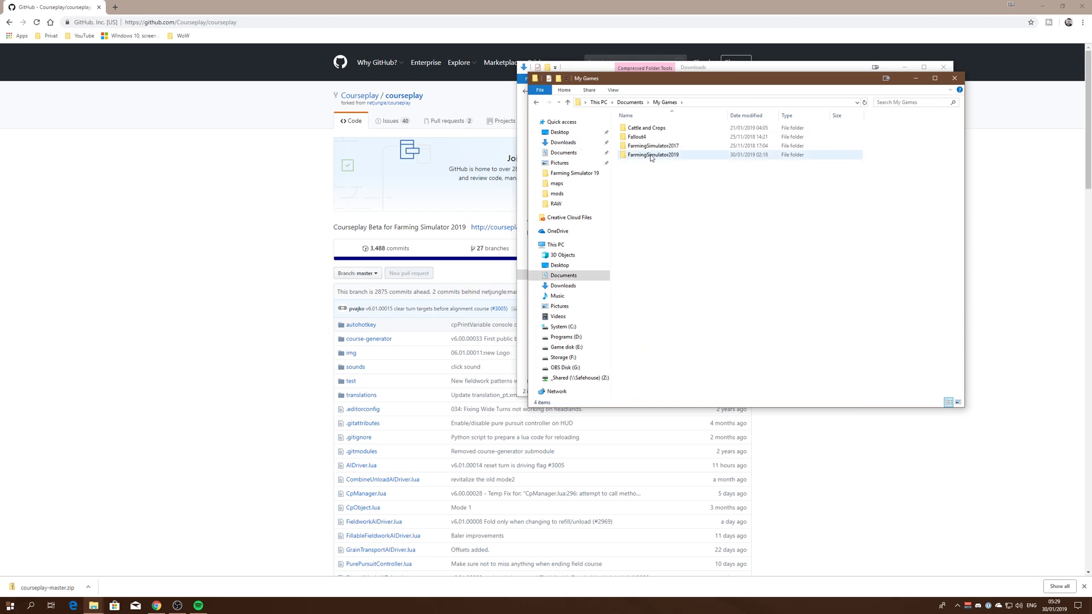
double_click(650, 156)
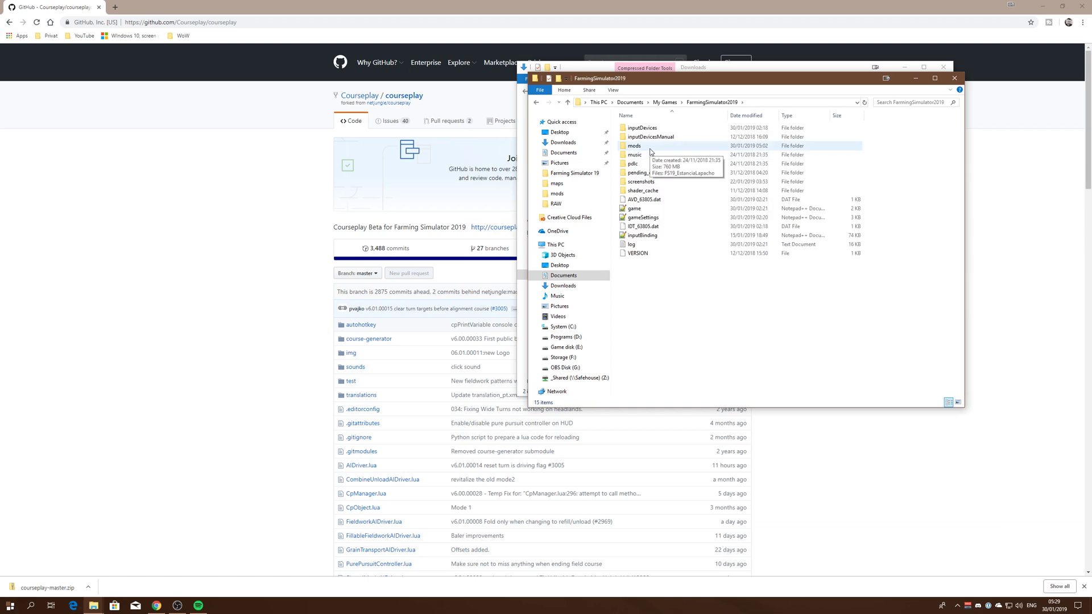
double_click(651, 147)
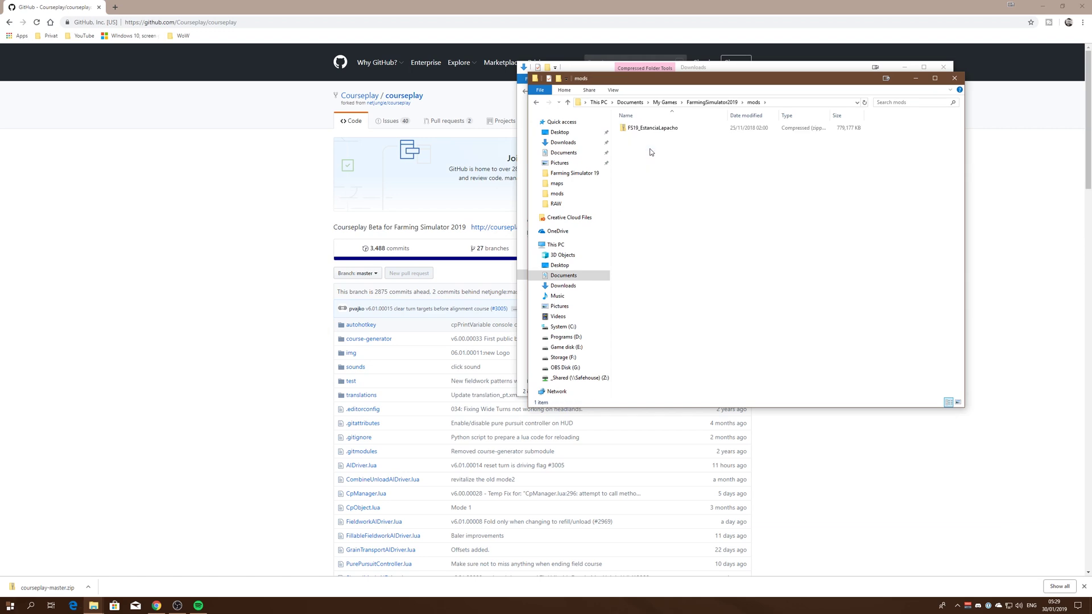
right_click(651, 156)
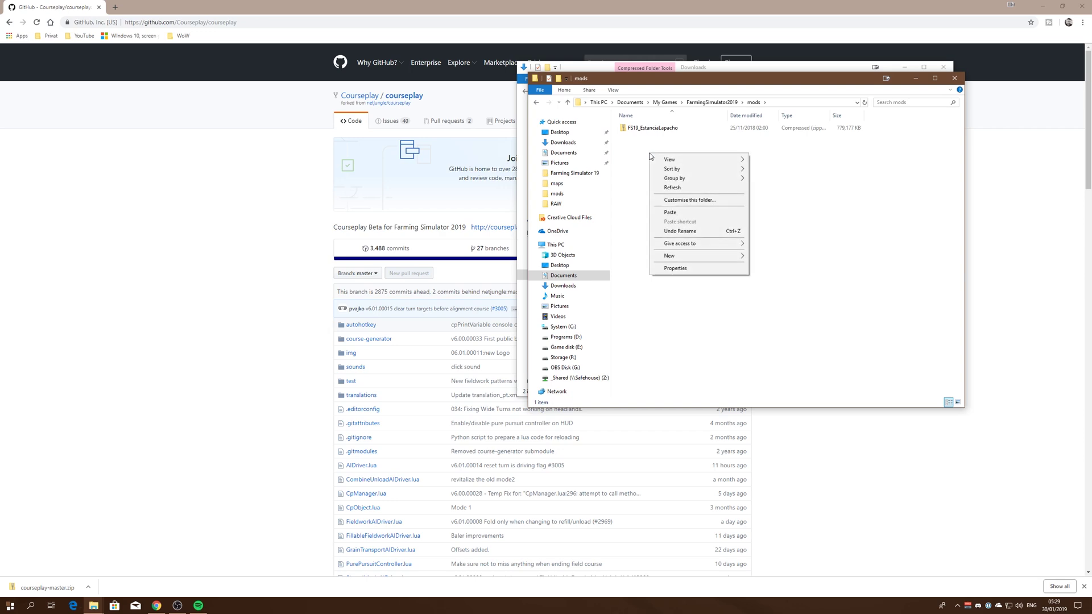
left_click(686, 211)
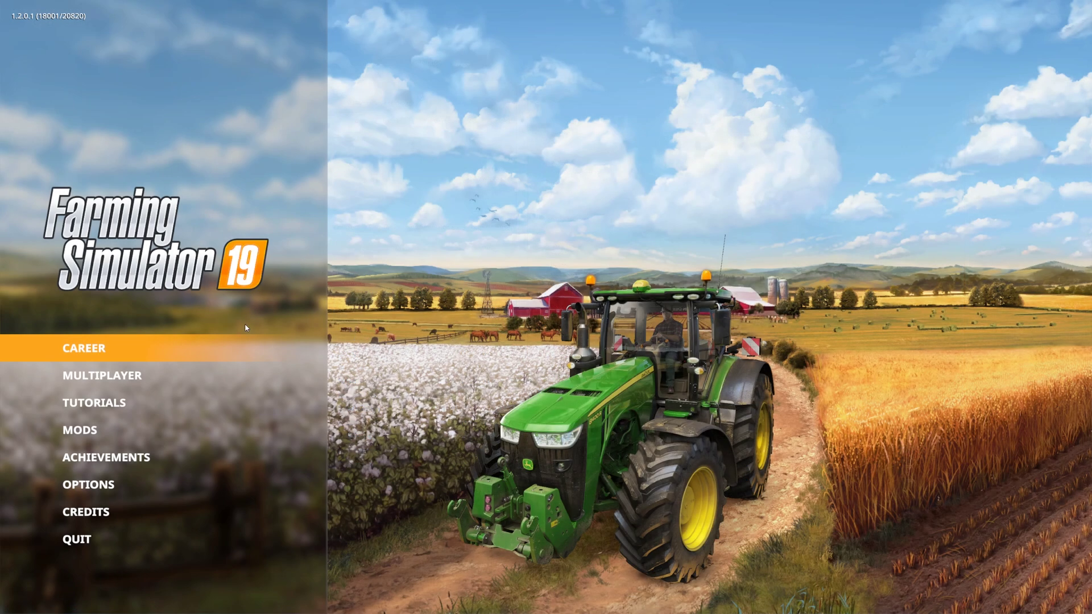
Confirm CoursePlay SIX appears in the ModHub's installed mods list
left_click(92, 431)
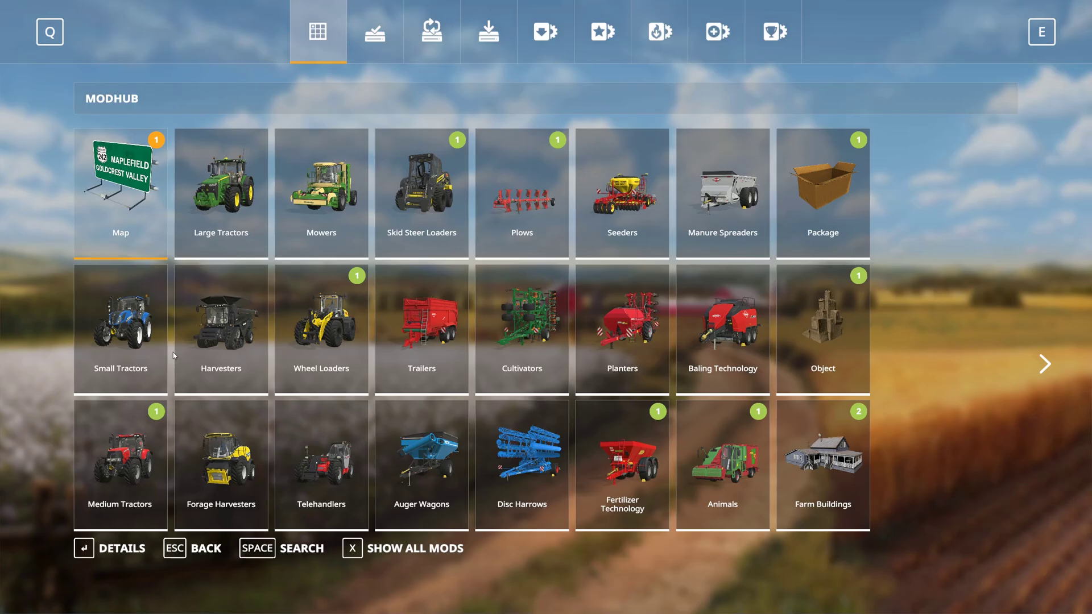
left_click(375, 37)
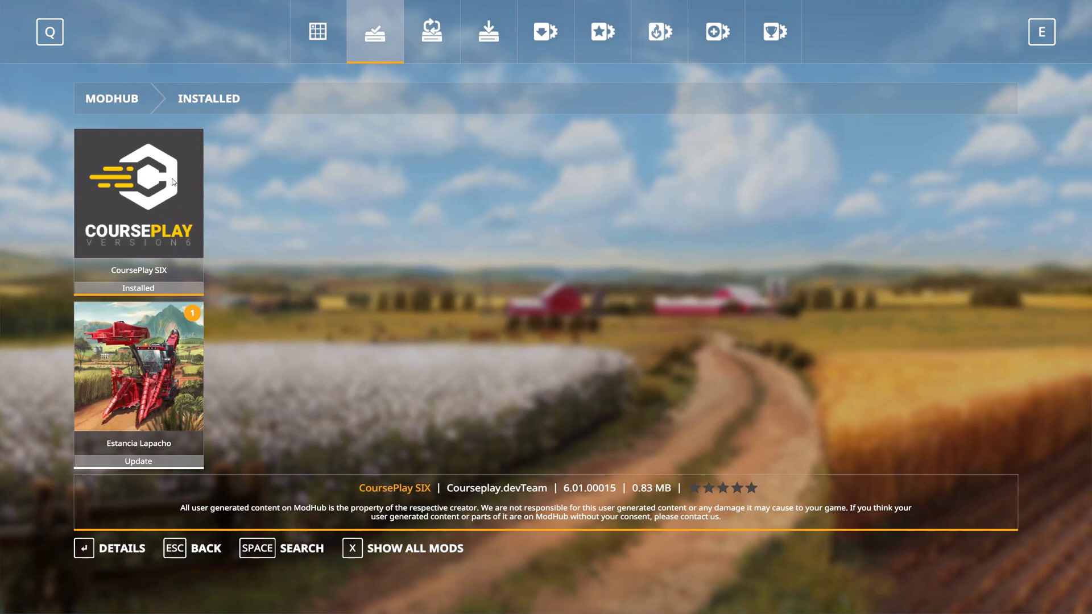
left_click(190, 553)
Set up a New farmer career in an empty savegame slot through to the Mods/DLC screen
left_click(121, 352)
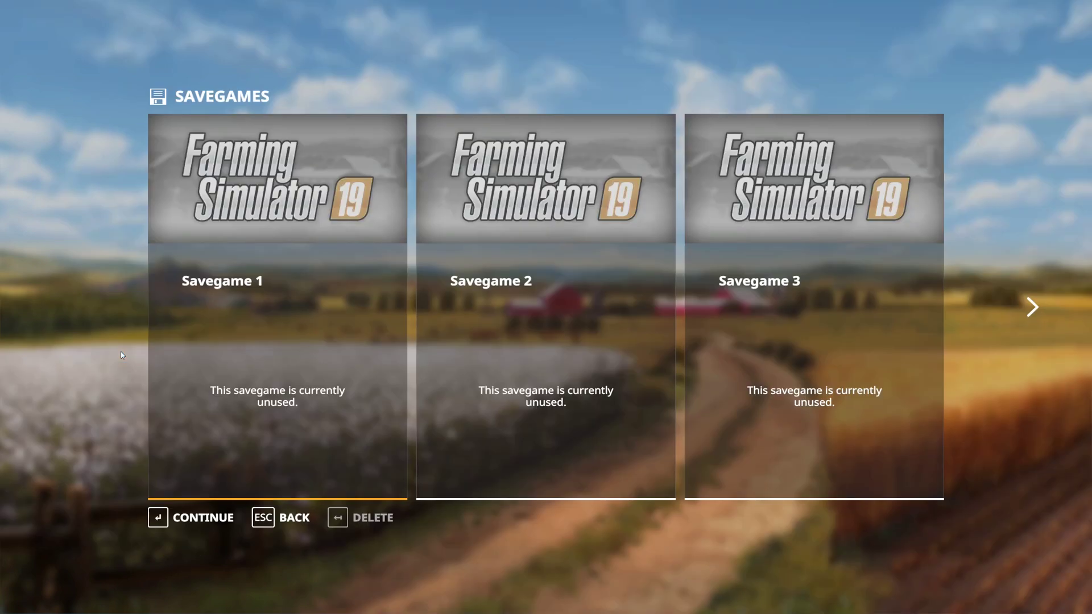
left_click(268, 312)
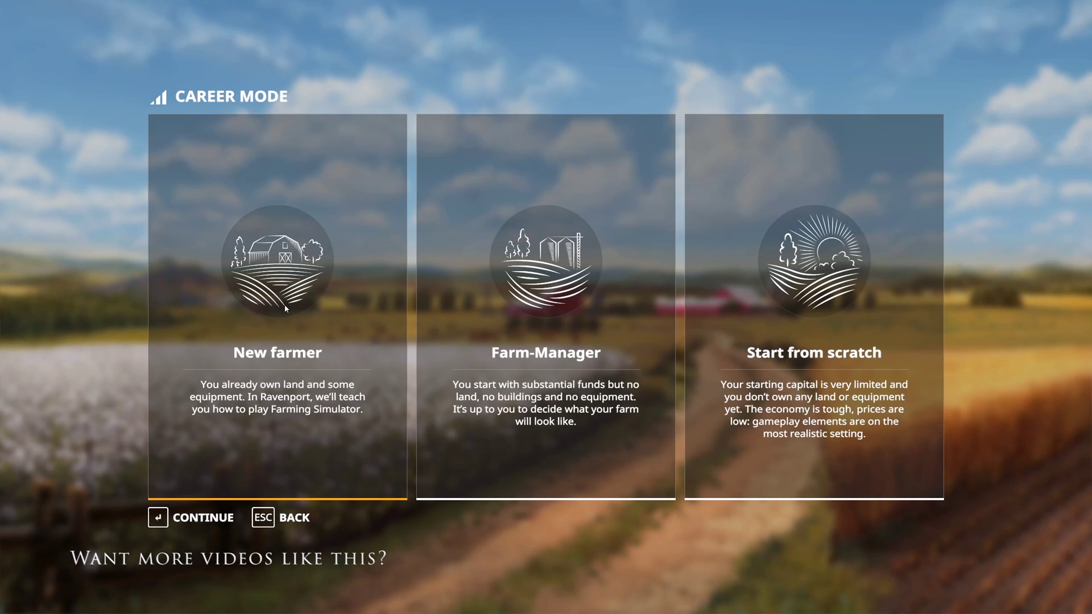
key("Return")
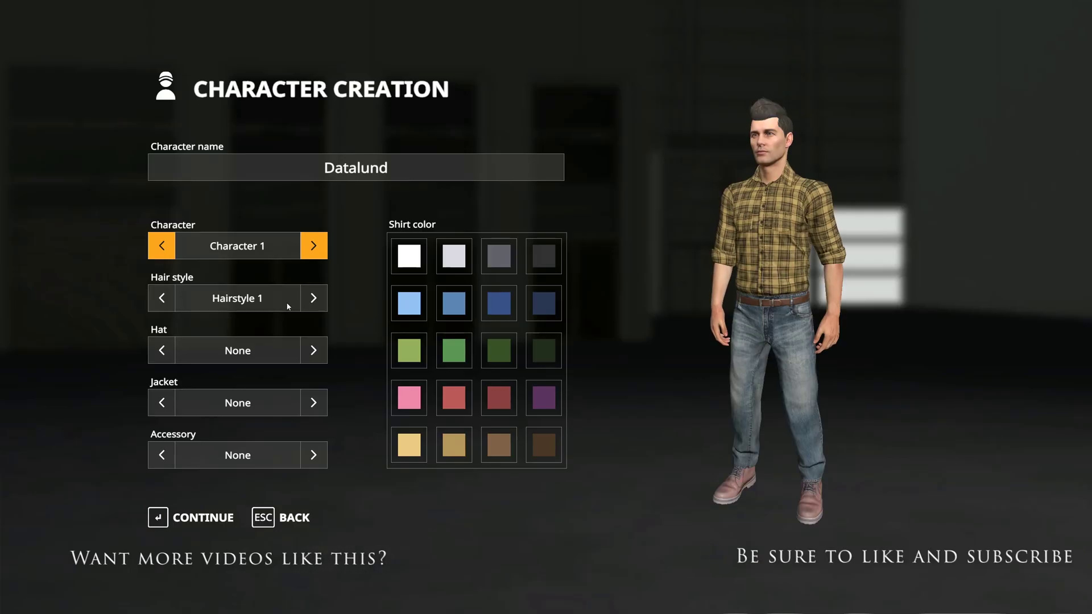
key("Return")
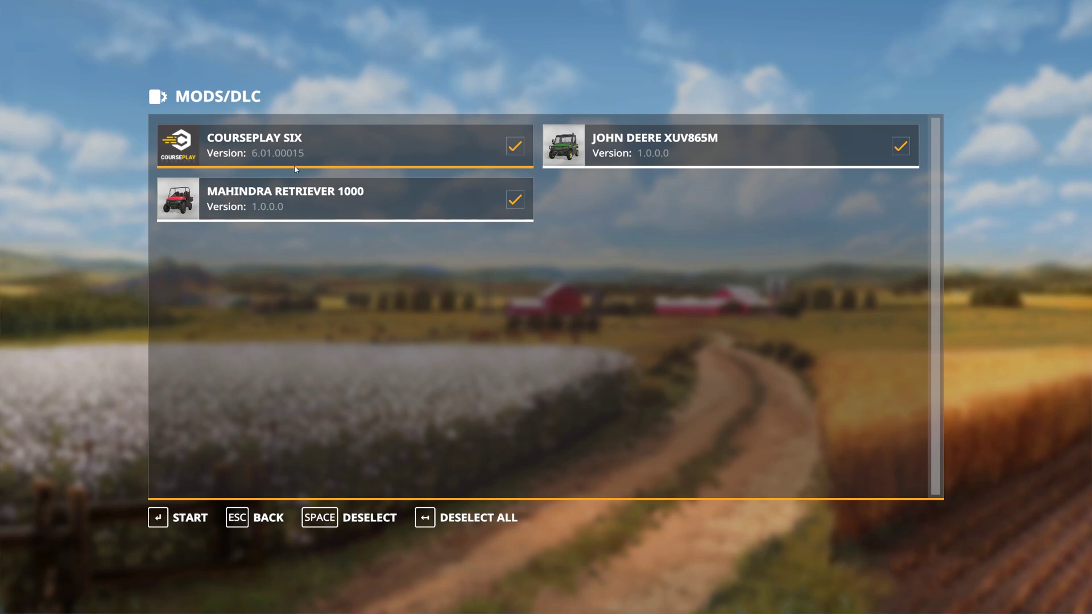
Start the career with Courseplay SIX enabled and accept automatic field scanning
left_click(184, 517)
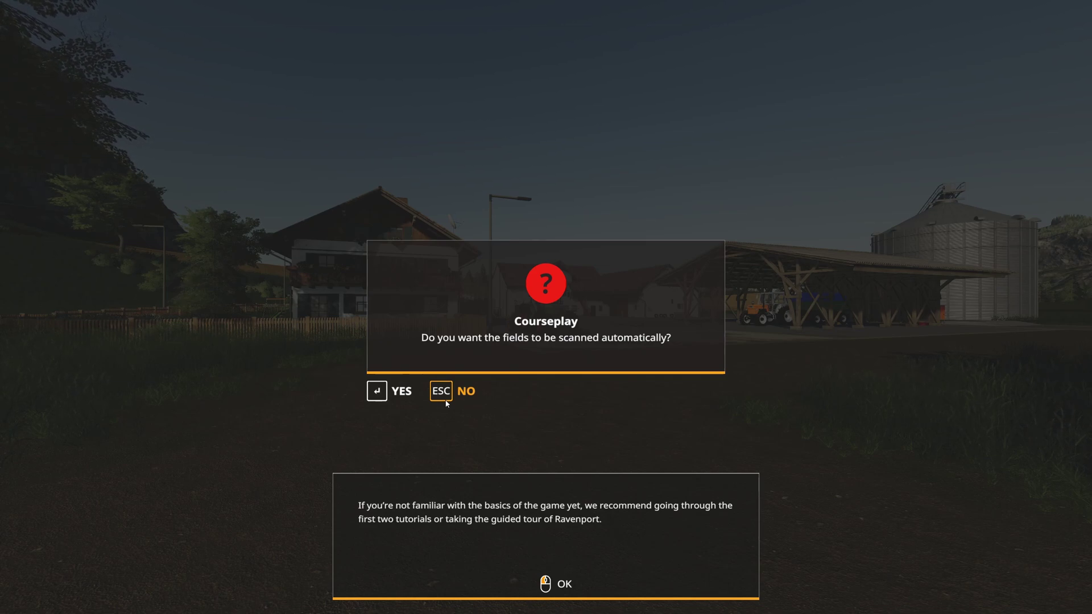
left_click(389, 395)
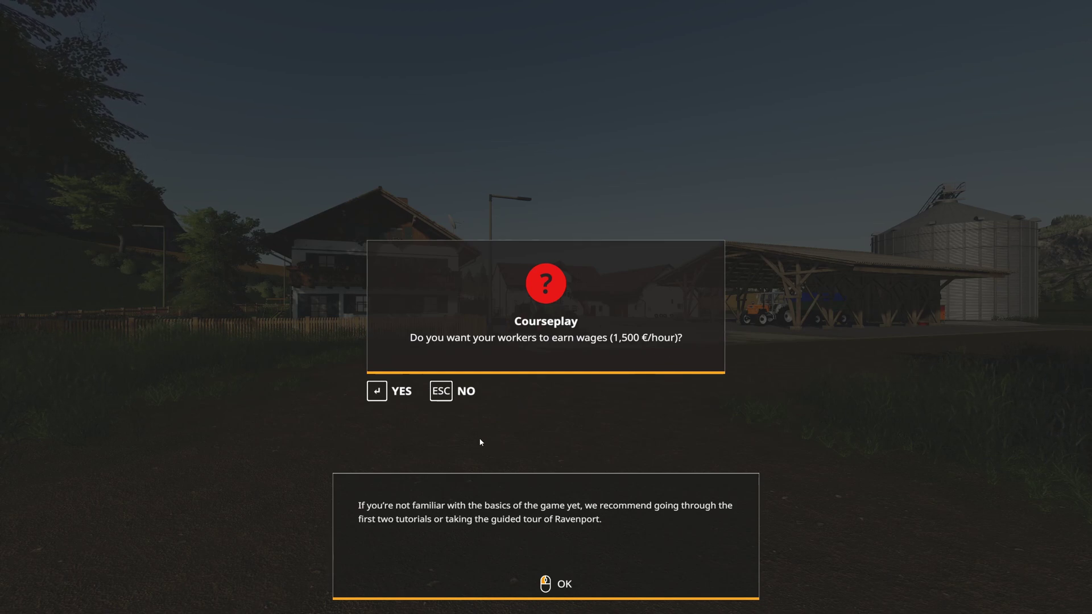
Accept worker wages, skip the tutorial, and test the Courseplay HUD in the New Holland TX 32
left_click(389, 401)
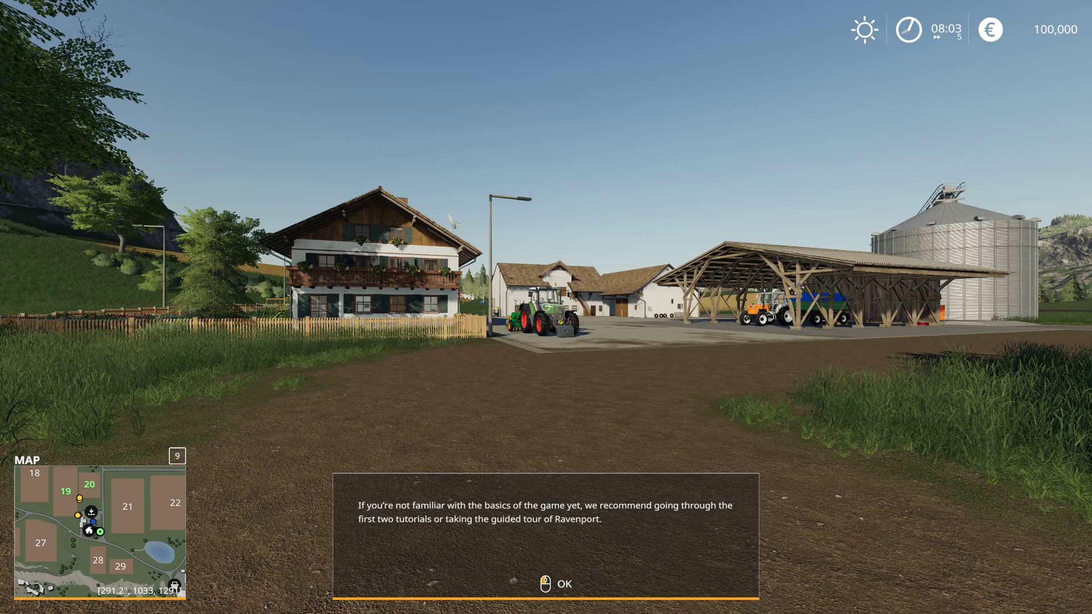
key("Return")
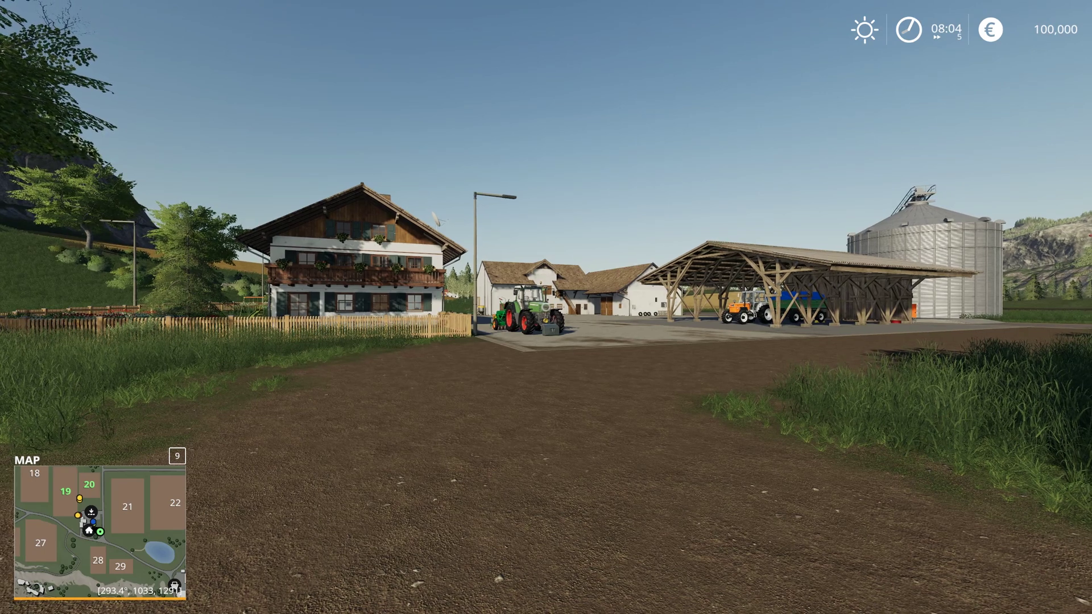
key("Tab")
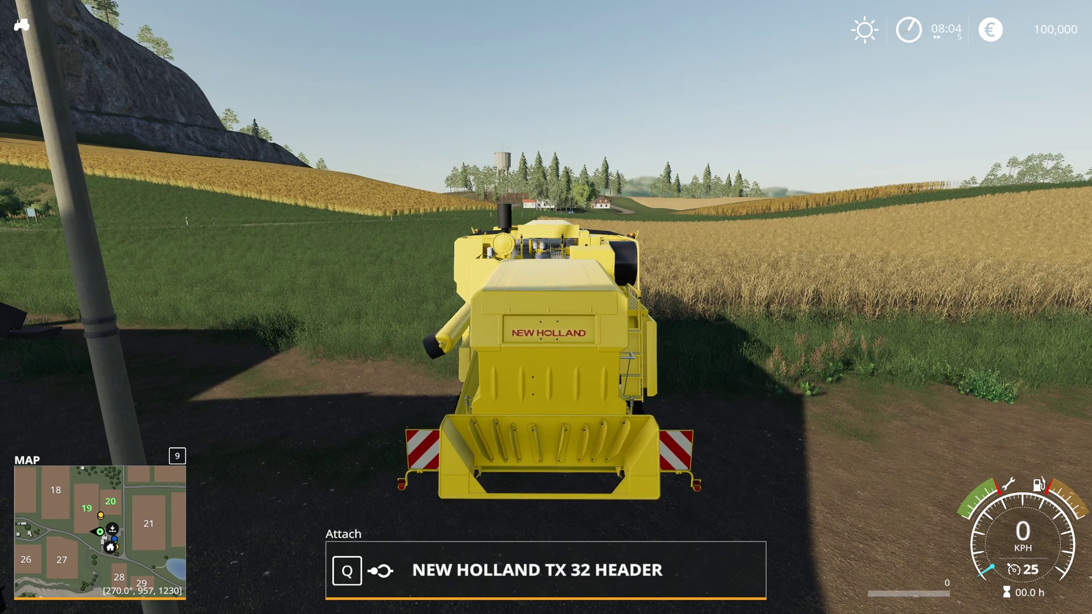
key("ctrl+Delete")
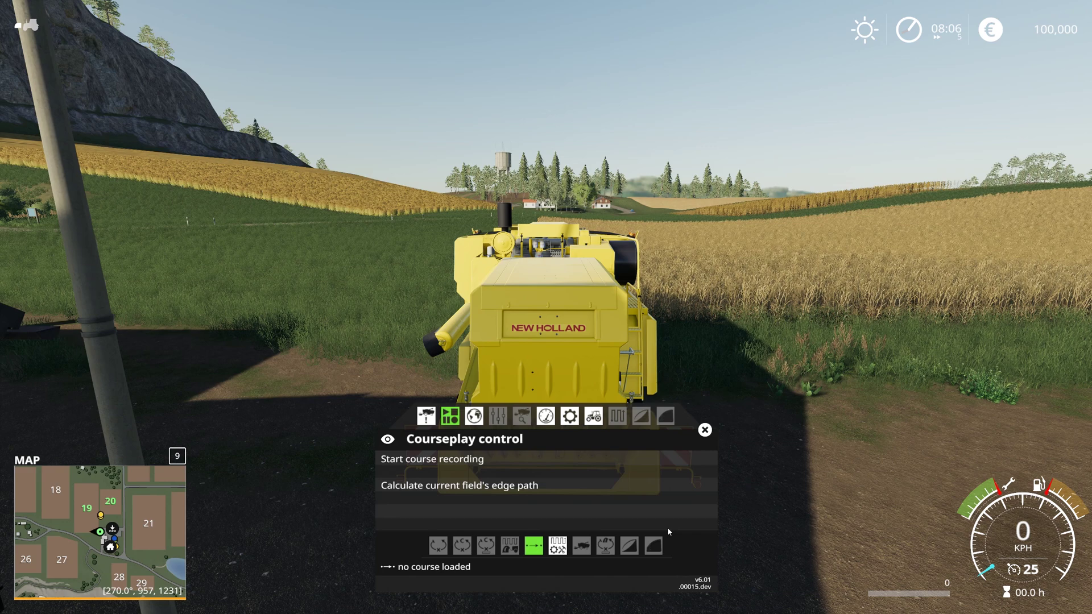
left_click(705, 430)
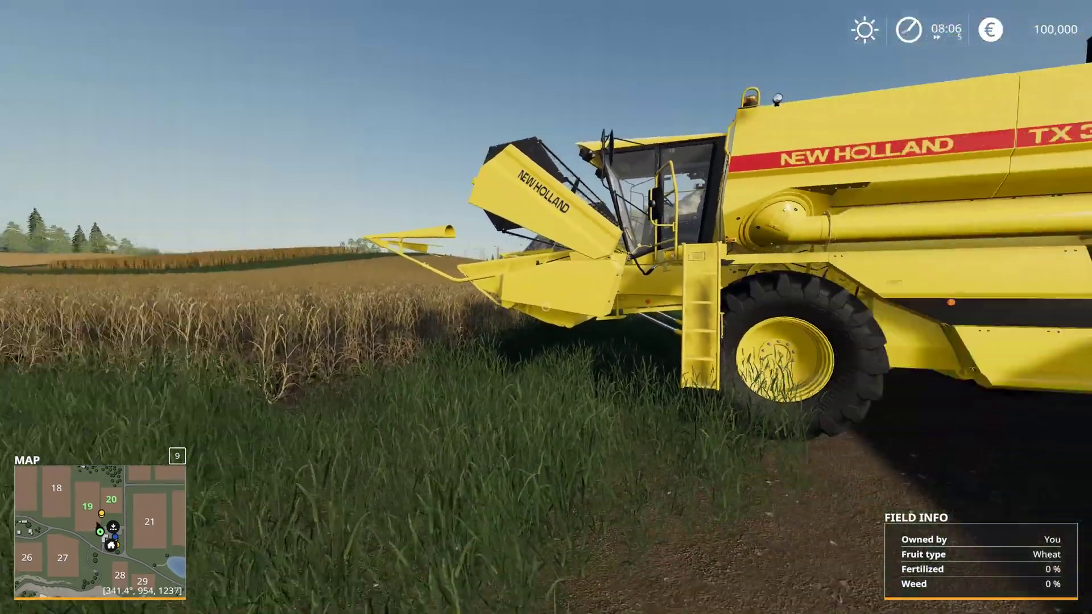
left_click_drag(546, 307, 477, 307)
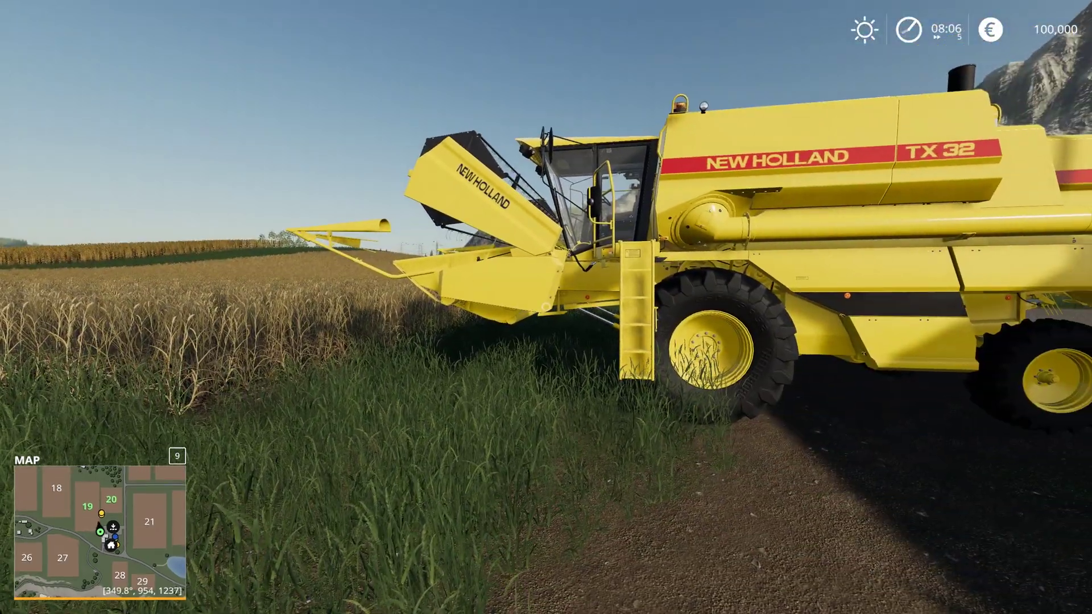